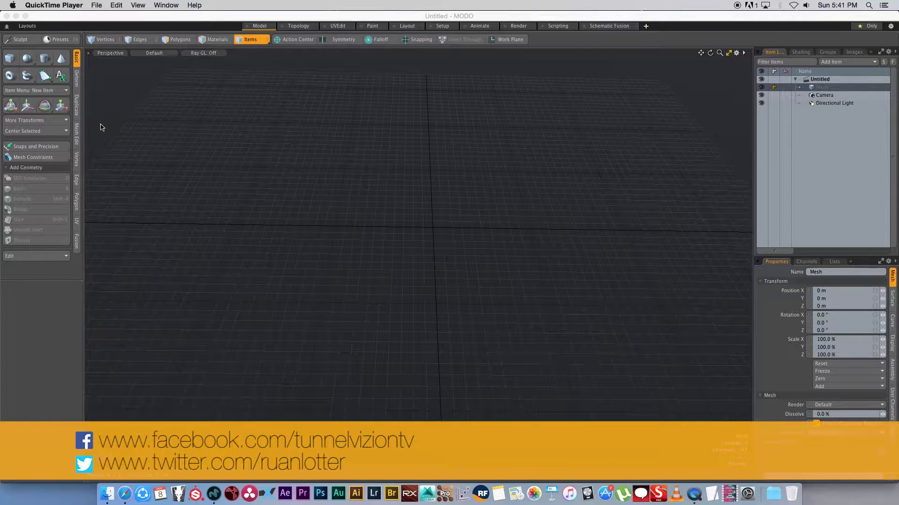
- Create a box 20 m wide, 20 m deep and 100 mm thick as the floor slab
{"action": "left_click", "coordinate": [11, 60]}
{"action": "left_click_drag", "start_coordinate": [243, 143], "coordinate": [448, 278]}
{"action": "left_click_drag", "start_coordinate": [418, 252], "coordinate": [417, 256]}
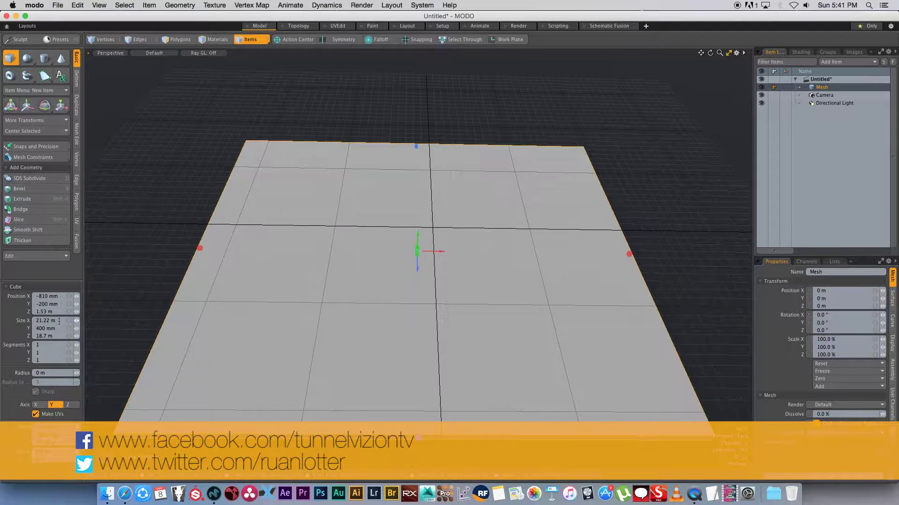
{"action": "type", "text": "20"}
{"action": "key", "text": "Tab"}
{"action": "key", "text": "Tab"}
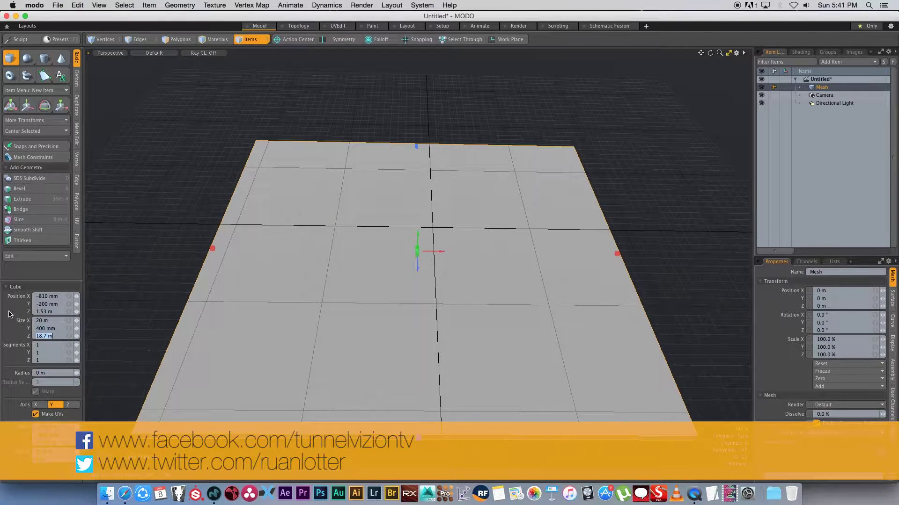
{"action": "type", "text": "20"}
{"action": "key", "text": "Tab"}
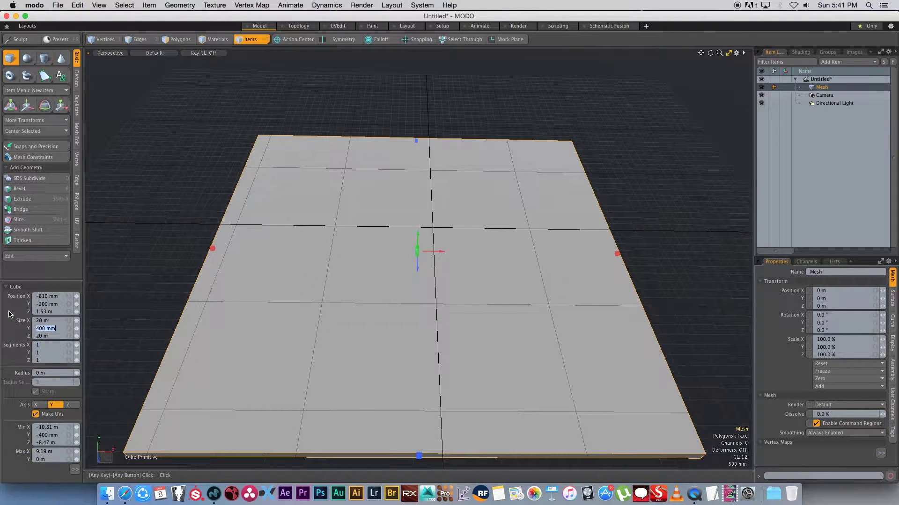
{"action": "type", "text": "100"}
{"action": "key", "text": "Tab"}
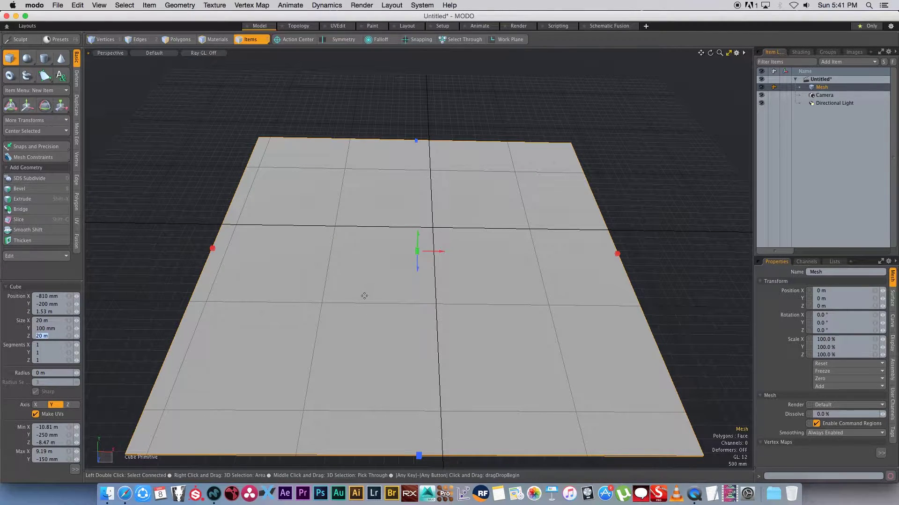
{"action": "key", "text": "space"}
- Orbit the view to face the floor squarely and add a new empty mesh item
{"action": "left_click_drag", "start_coordinate": [444, 297], "coordinate": [580, 330], "text": "alt"}
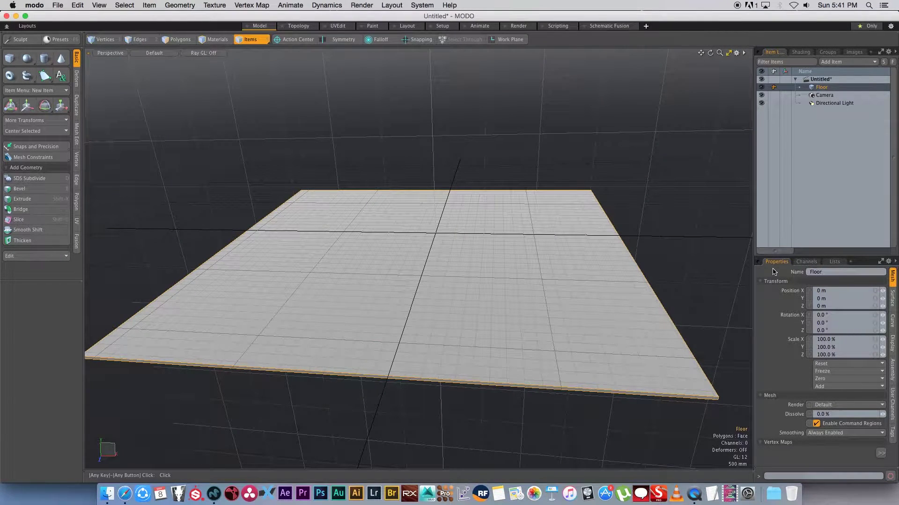
{"action": "left_click_drag", "start_coordinate": [367, 315], "coordinate": [529, 307], "text": "alt"}
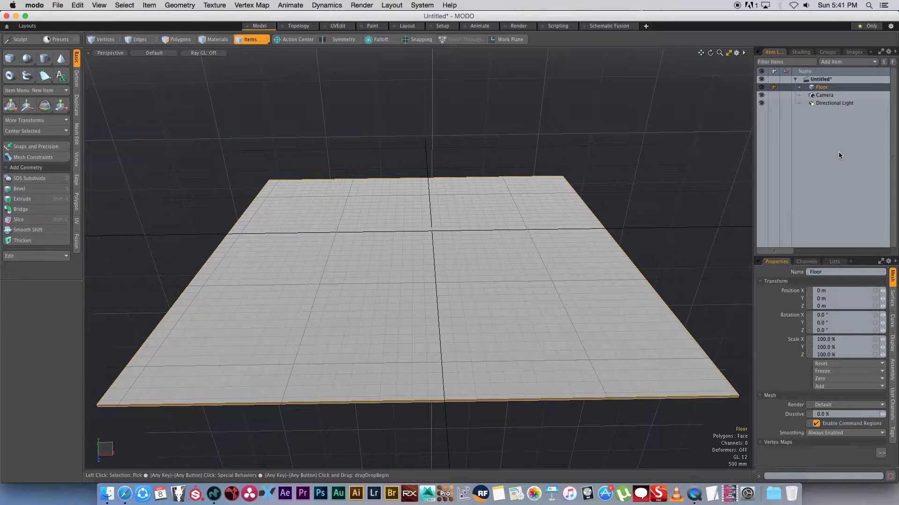
{"action": "key", "text": "n"}
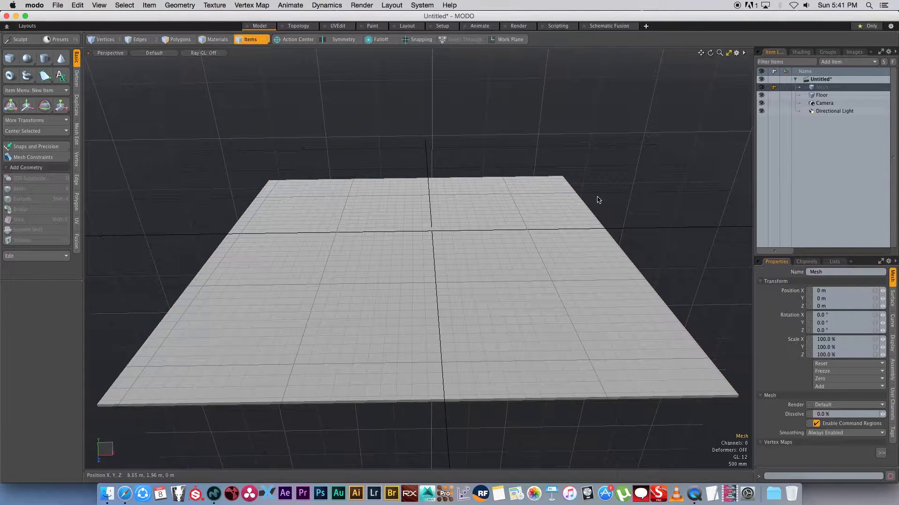
- Draw a sphere beside the floor with a 500 mm radius
{"action": "left_click", "coordinate": [28, 59]}
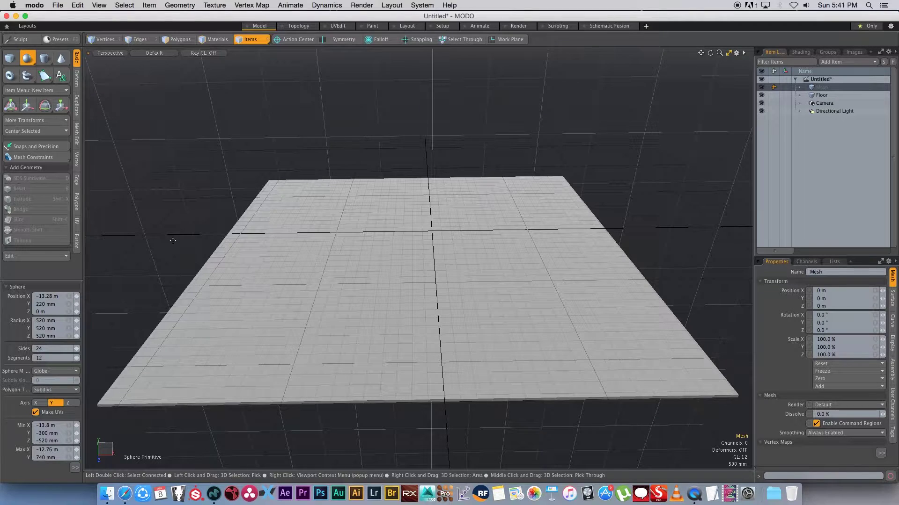
{"action": "left_click_drag", "start_coordinate": [170, 241], "coordinate": [199, 254]}
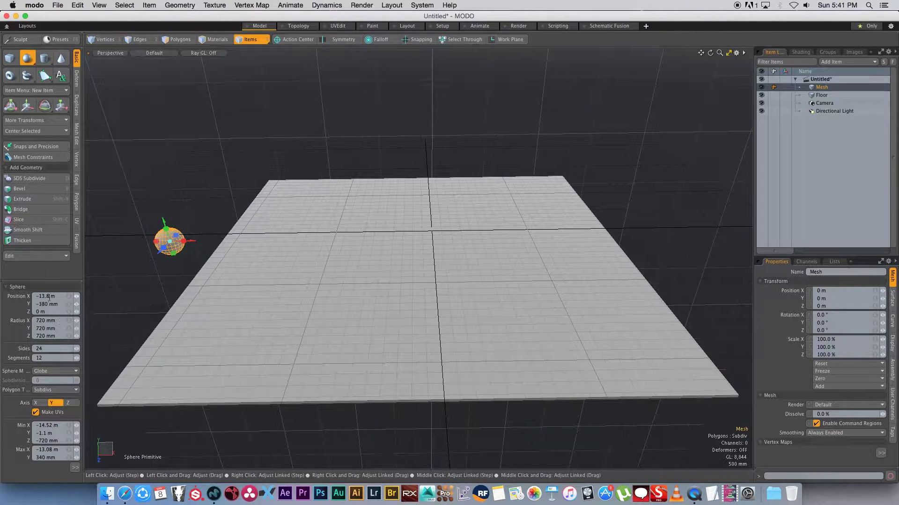
{"action": "left_click", "coordinate": [59, 322]}
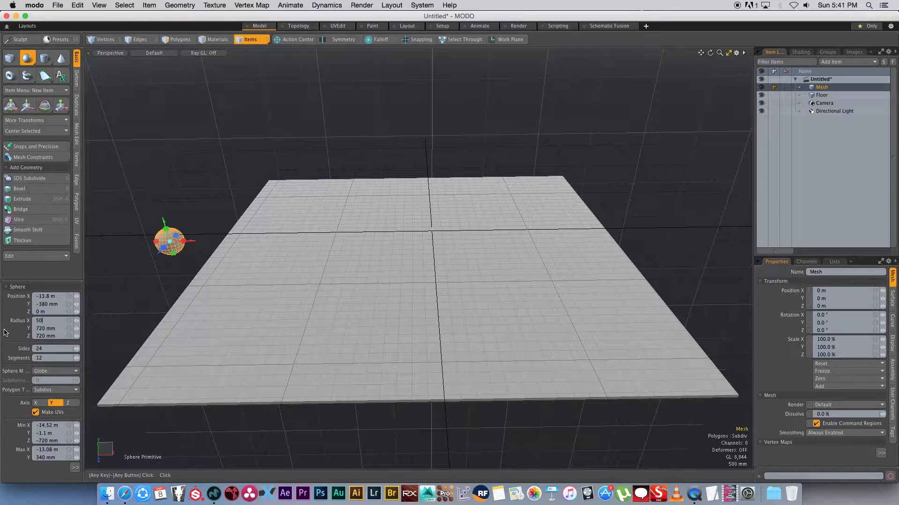
{"action": "key", "text": "Tab"}
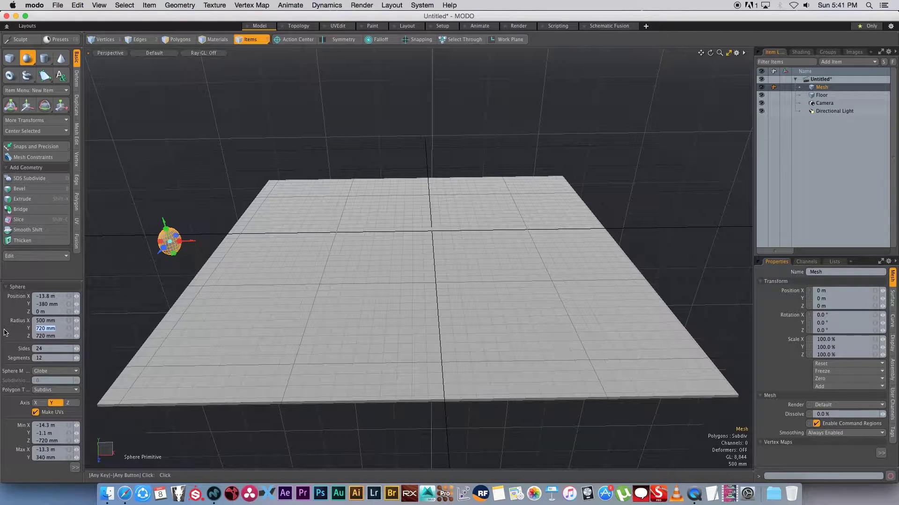
{"action": "type", "text": "500"}
{"action": "key", "text": "Tab"}
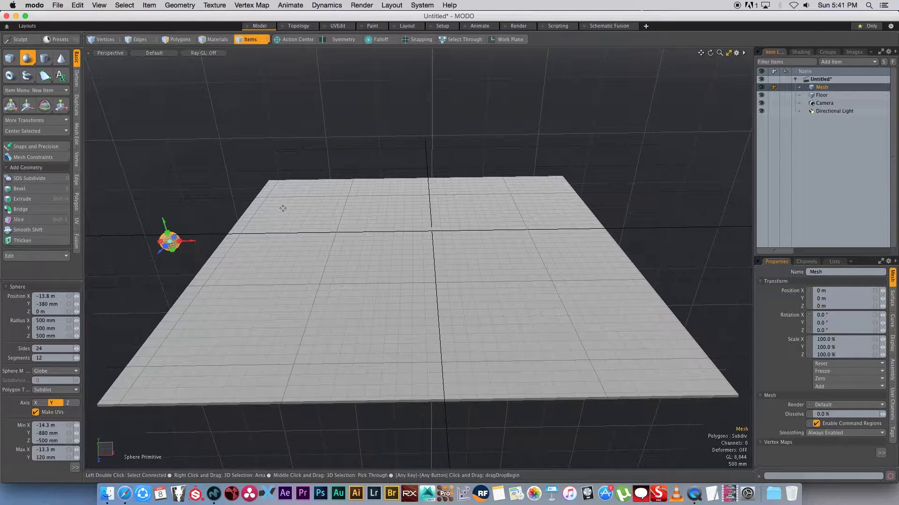
- Move the sphere along X and lift it above the floor to 660 mm, 3.06 m
{"action": "key", "text": "w"}
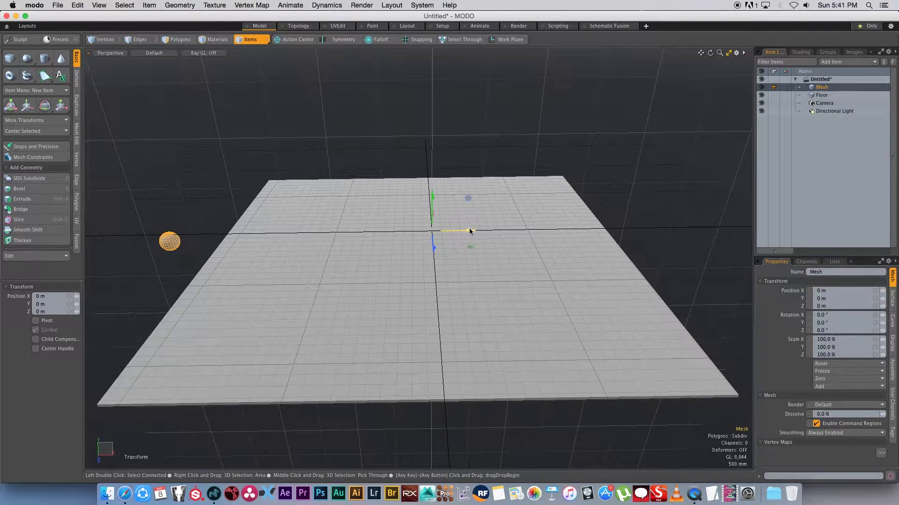
{"action": "left_click_drag", "start_coordinate": [470, 231], "coordinate": [484, 232]}
{"action": "left_click_drag", "start_coordinate": [446, 202], "coordinate": [446, 142]}
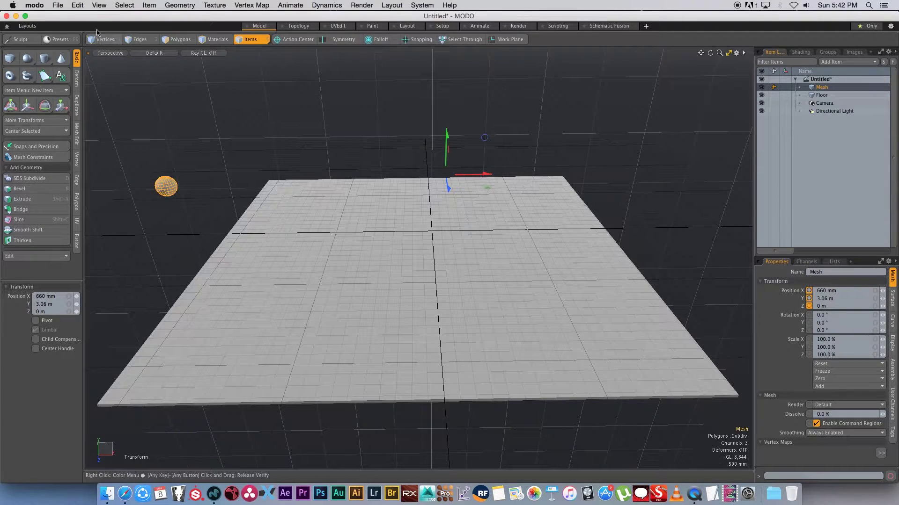
- Centre the sphere's pivot on its bounding box via Edit > Center to Bounding Box
{"action": "left_click", "coordinate": [78, 5]}
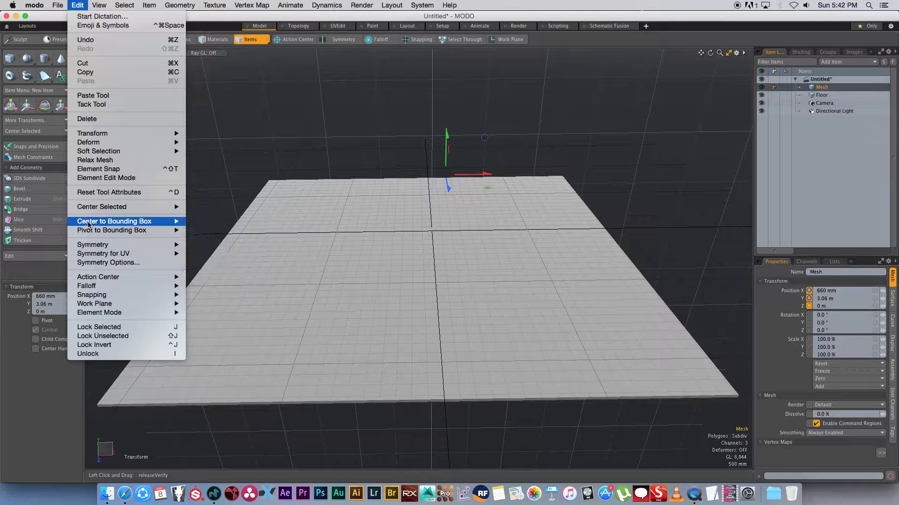
{"action": "mouse_move", "coordinate": [106, 225]}
{"action": "left_click", "coordinate": [206, 222]}
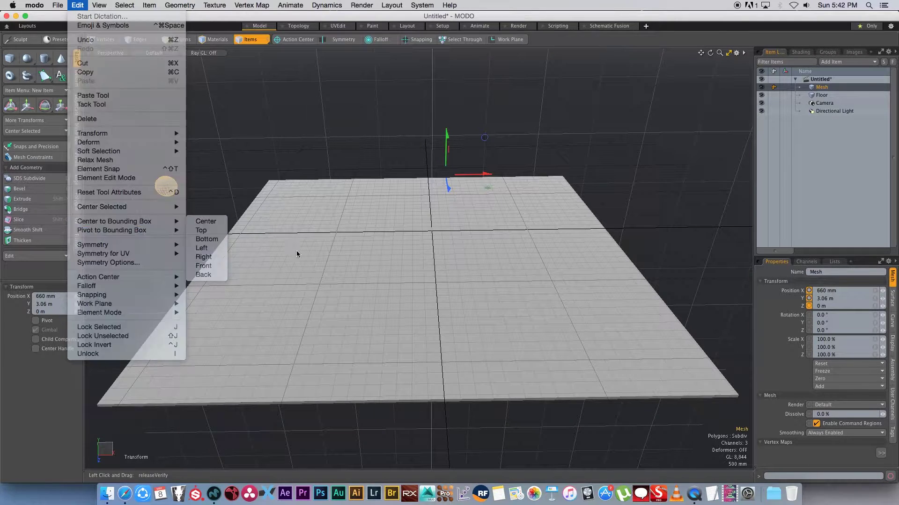
- Move the sphere to −12.34 m, 2.68 m, 2.56 m and switch to the Setup layout
{"action": "mouse_move", "coordinate": [207, 195]}
{"action": "left_mouse_down"}
{"action": "mouse_move", "coordinate": [302, 194]}
{"action": "mouse_move", "coordinate": [223, 194]}
{"action": "left_mouse_up"}
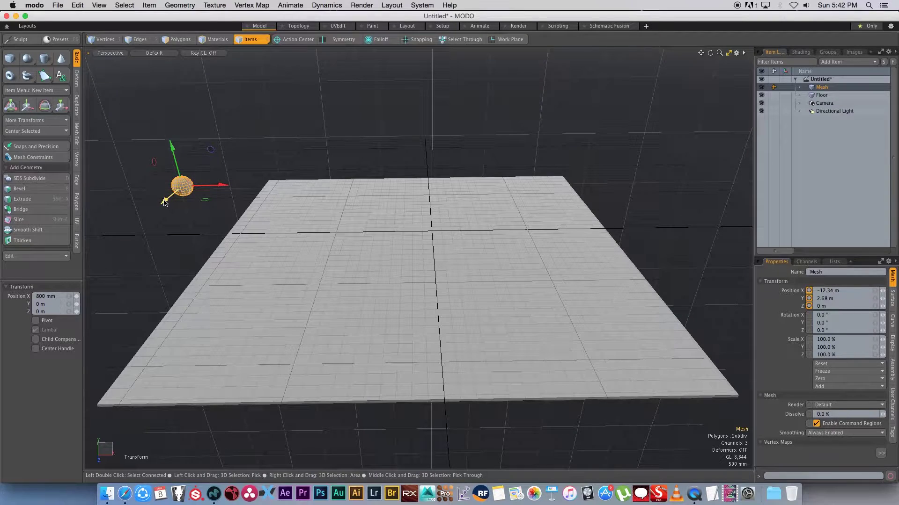
{"action": "left_click_drag", "start_coordinate": [165, 202], "coordinate": [149, 218]}
{"action": "left_click_drag", "start_coordinate": [299, 269], "coordinate": [345, 273], "text": "alt"}
{"action": "key", "text": "space"}
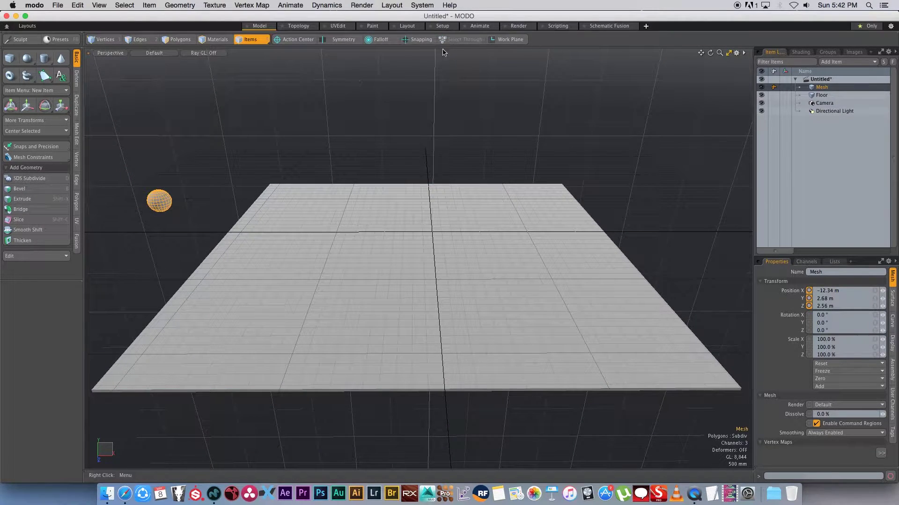
{"action": "left_click", "coordinate": [443, 26]}
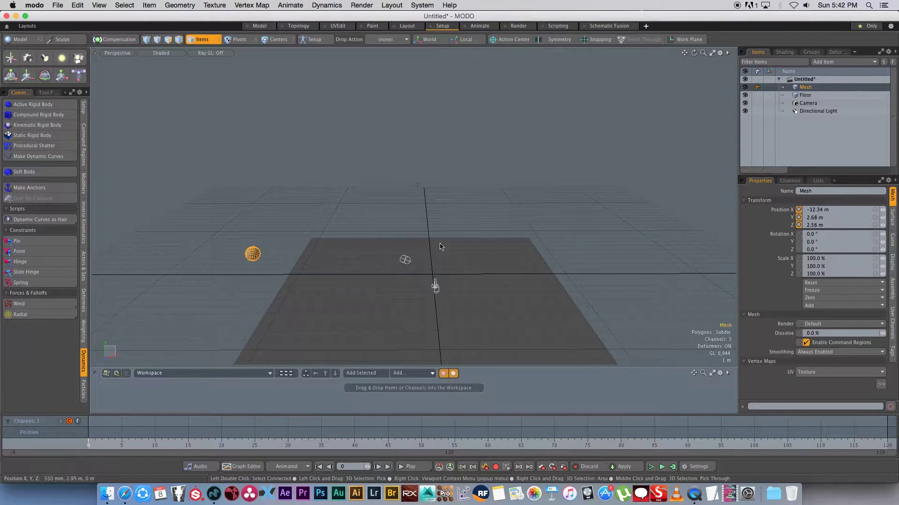
- Add a Radial Emitter with its Particle Simulation and raise it to 11.01 m
{"action": "left_click_drag", "start_coordinate": [440, 246], "coordinate": [473, 249], "text": "alt"}
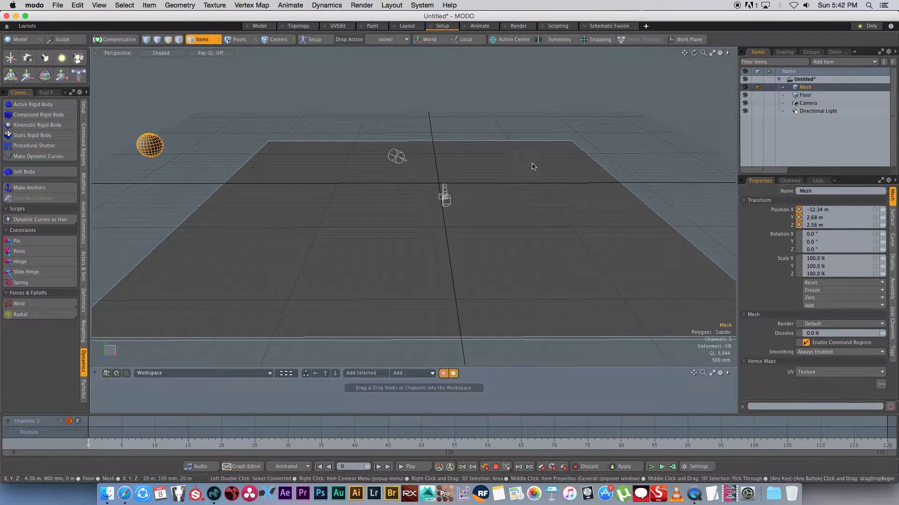
{"action": "left_click", "coordinate": [83, 389]}
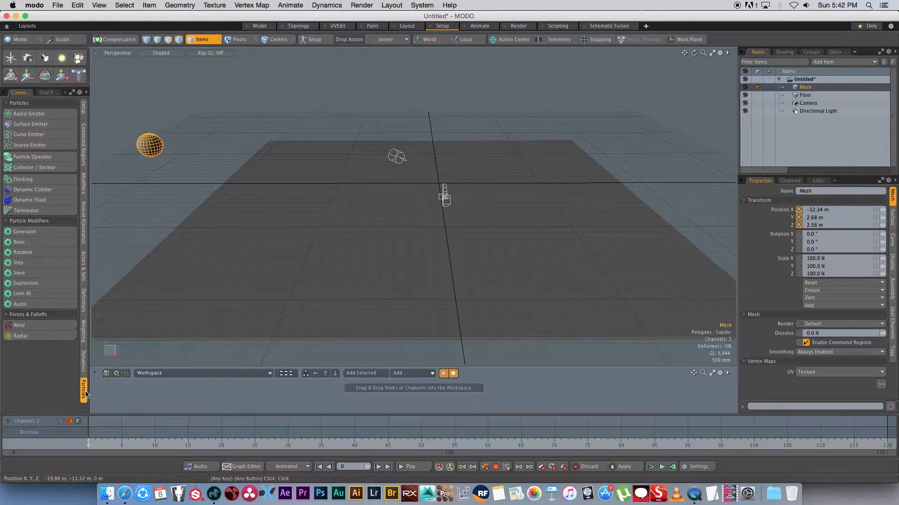
{"action": "left_click", "coordinate": [27, 114]}
{"action": "key", "text": "y"}
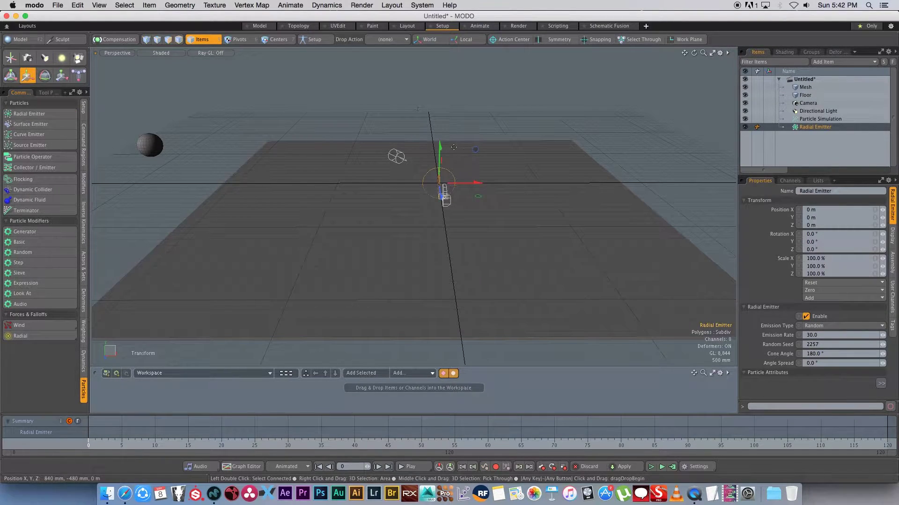
{"action": "left_click_drag", "start_coordinate": [440, 149], "coordinate": [440, 77]}
{"action": "left_click_drag", "start_coordinate": [483, 150], "coordinate": [429, 257], "text": "alt"}
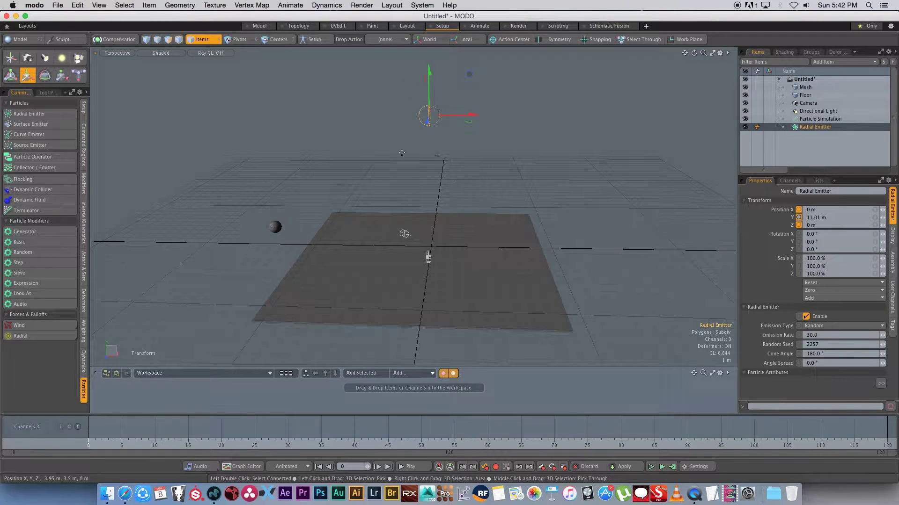
- Add a particle Replicator and pick the sphere mesh as its prototype
{"action": "left_click", "coordinate": [837, 64]}
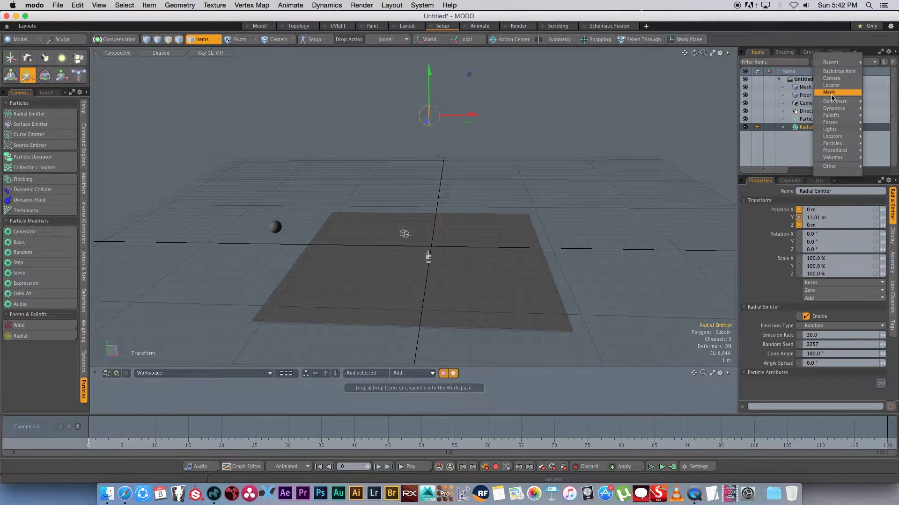
{"action": "mouse_move", "coordinate": [839, 144]}
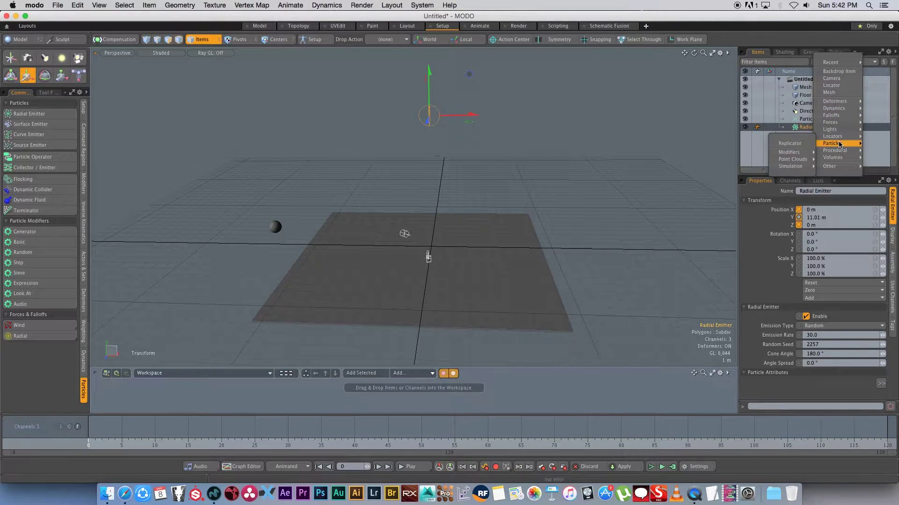
{"action": "left_click", "coordinate": [789, 145]}
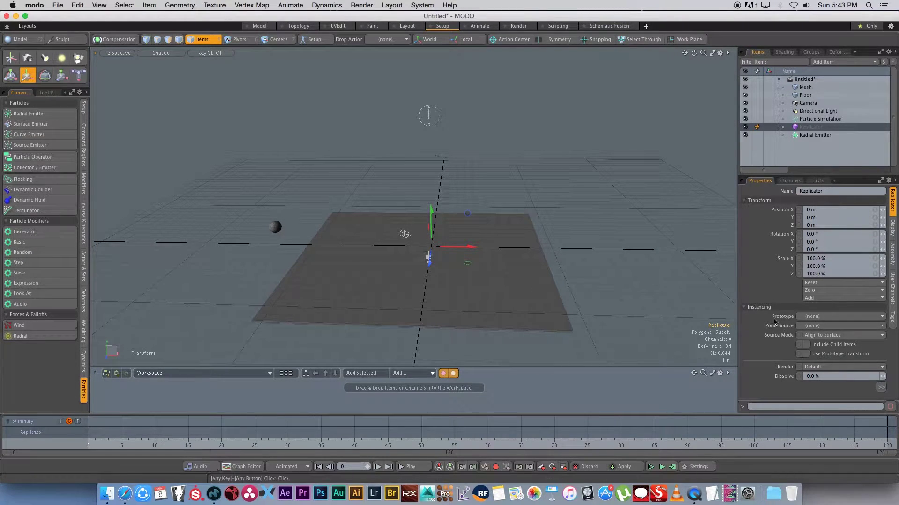
{"action": "left_click", "coordinate": [826, 317]}
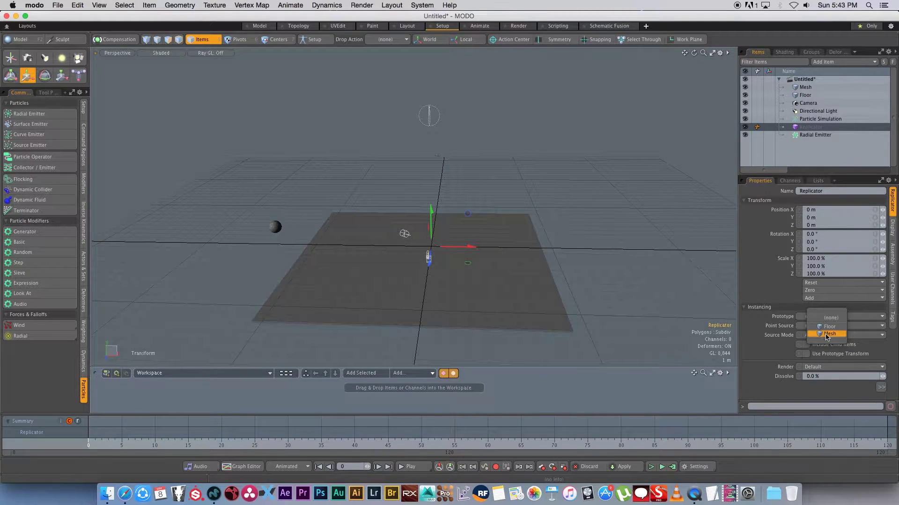
{"action": "left_click", "coordinate": [826, 334]}
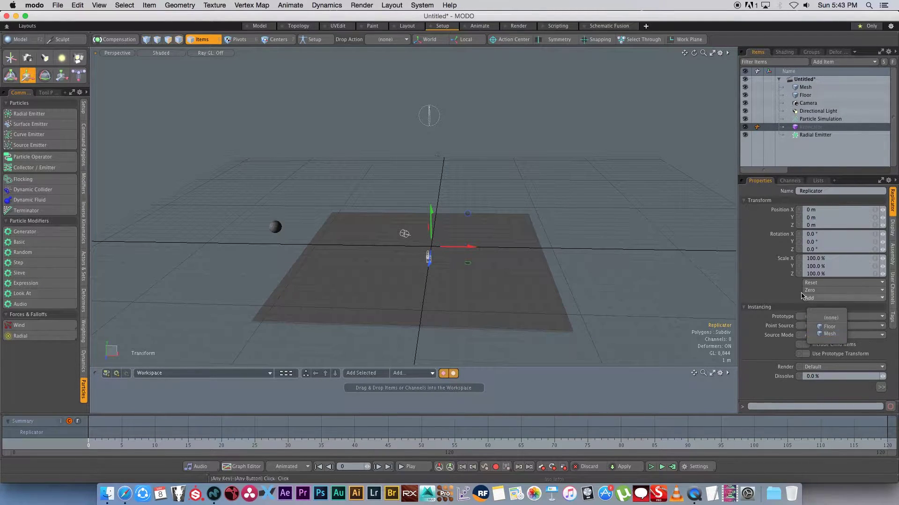
- Rename the sphere mesh, then set the Replicator's Prototype to Sphere
{"action": "left_click", "coordinate": [805, 87]}
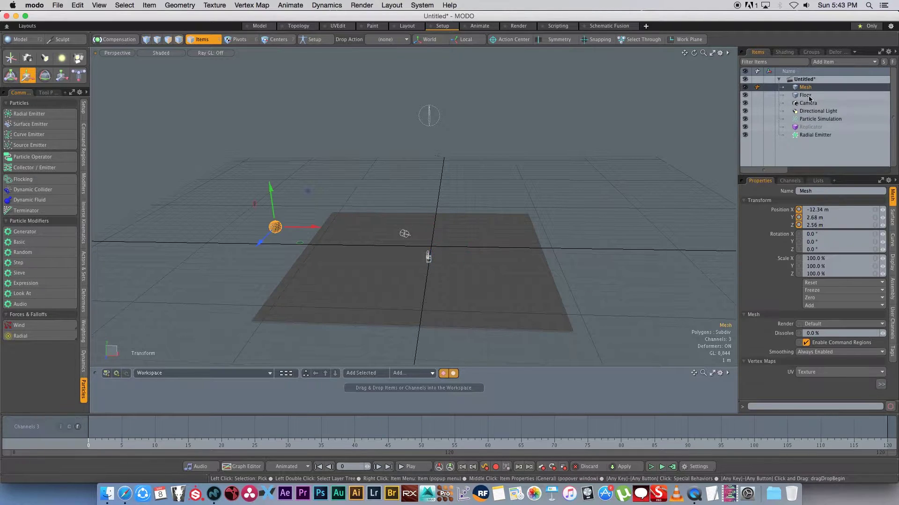
{"action": "left_click", "coordinate": [813, 192]}
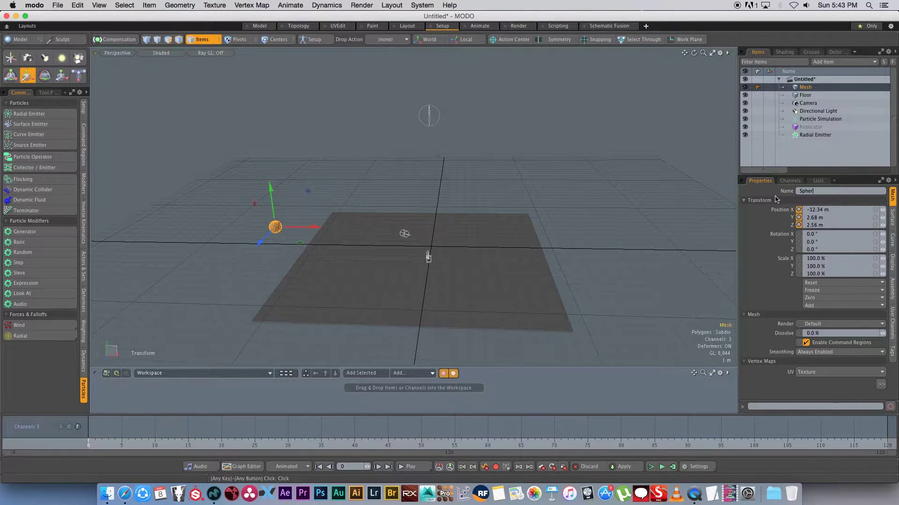
{"action": "left_click", "coordinate": [813, 128]}
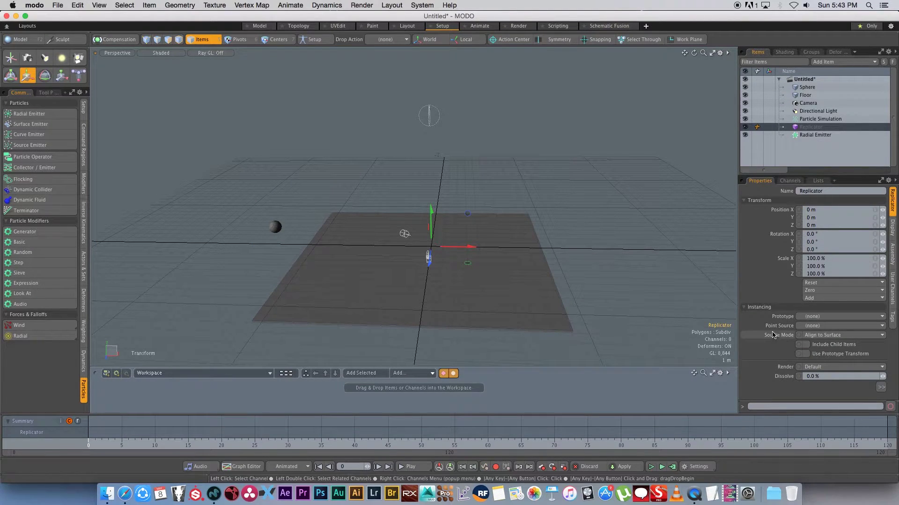
{"action": "left_click", "coordinate": [825, 317]}
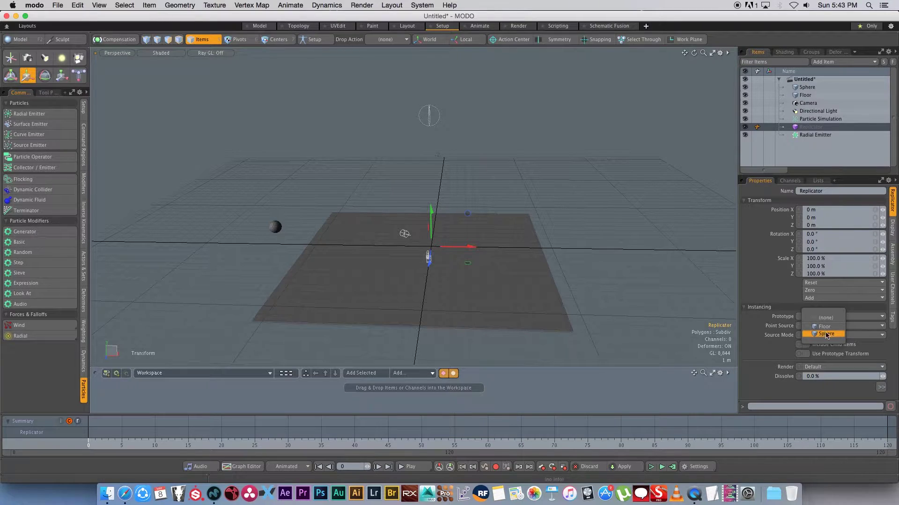
{"action": "left_click", "coordinate": [824, 334]}
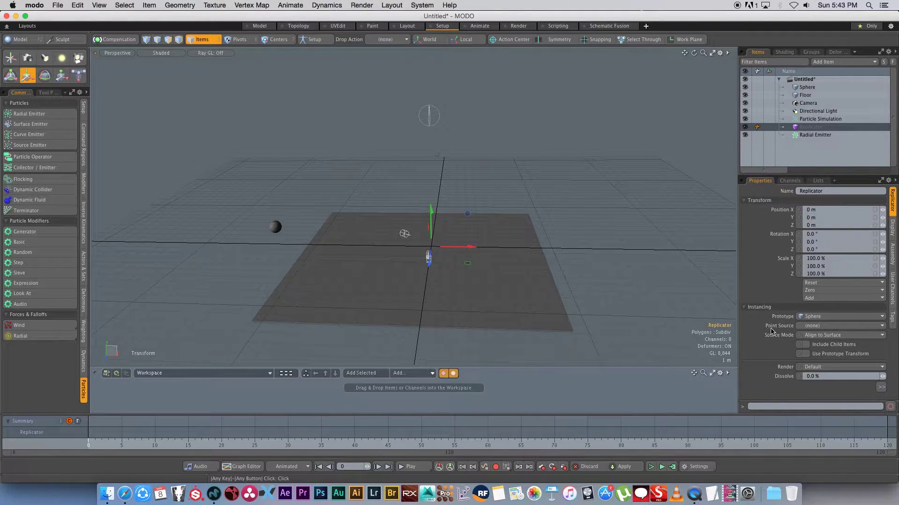
- Set the Point Source to Particle Simulation and preview the simulation
{"action": "left_click", "coordinate": [817, 325]}
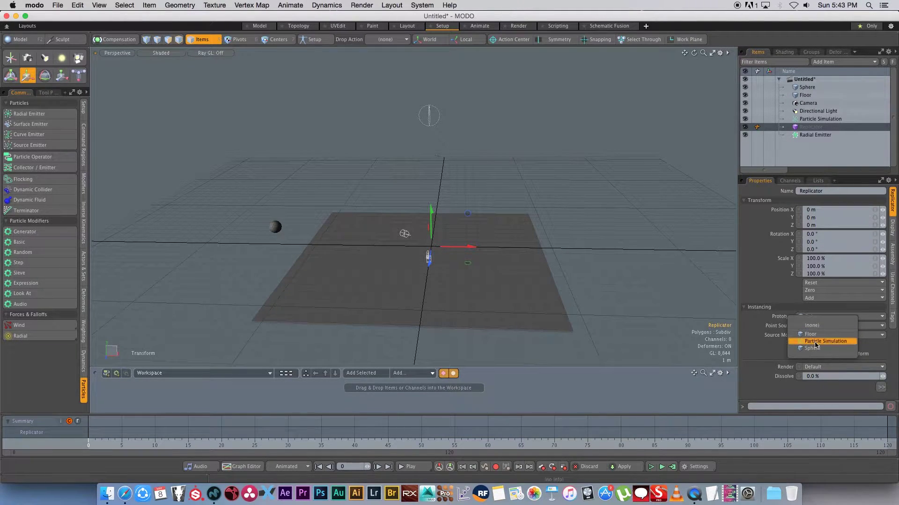
{"action": "left_click", "coordinate": [820, 345]}
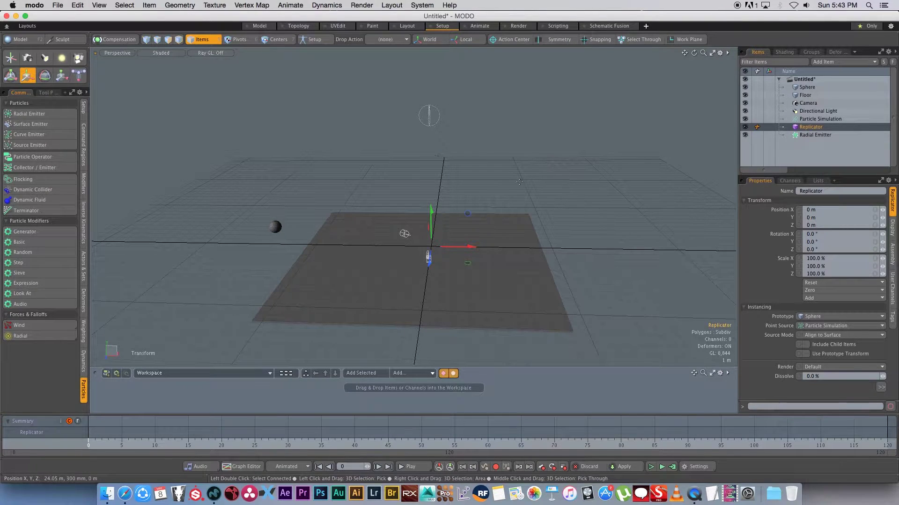
{"action": "left_click", "coordinate": [651, 467]}
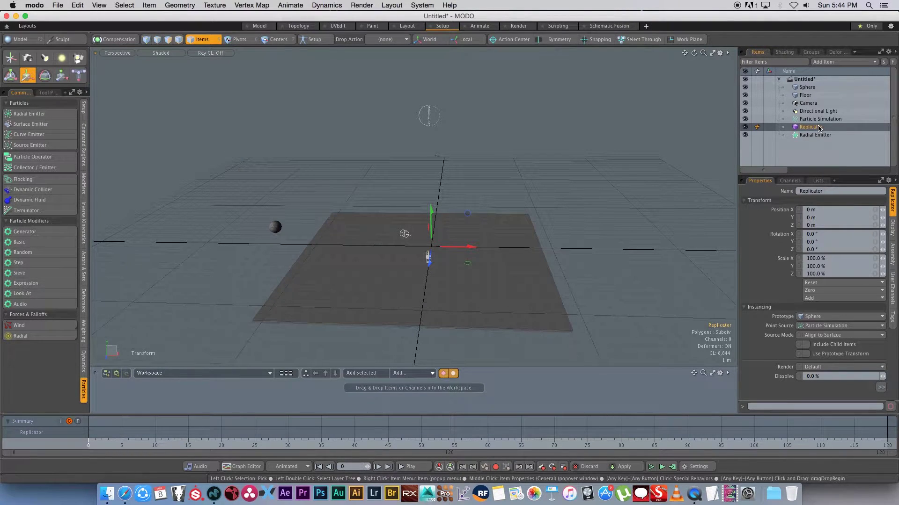
- Make the replicated spheres Active Rigid Bodies, preview and reset, then select Radial Emitter
{"action": "left_click", "coordinate": [84, 360]}
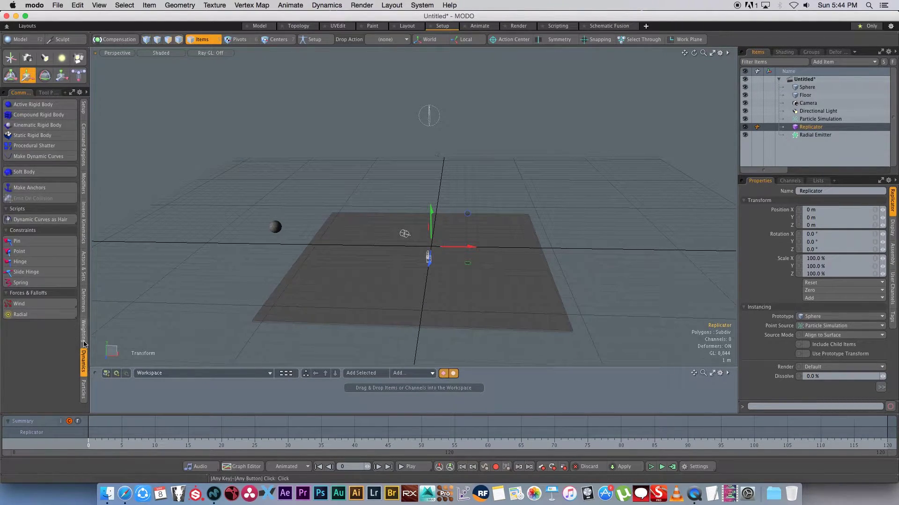
{"action": "left_click", "coordinate": [36, 105]}
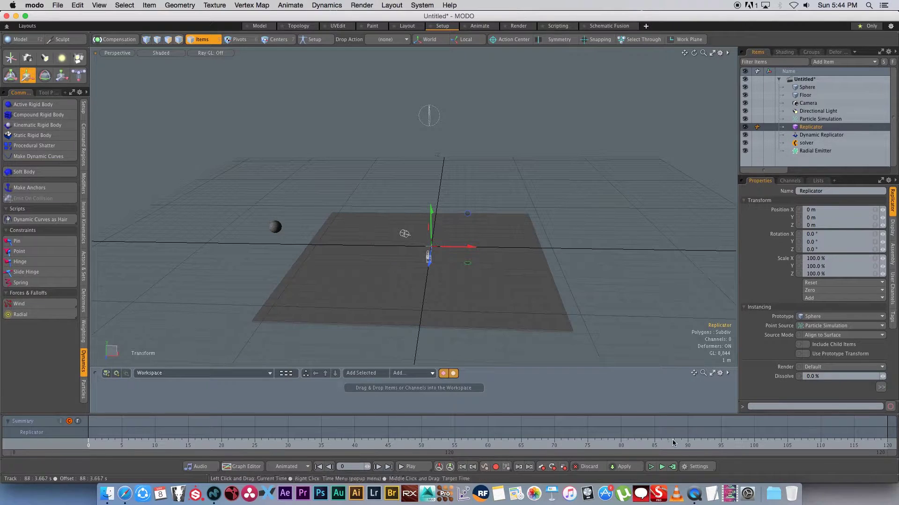
{"action": "left_click", "coordinate": [651, 467]}
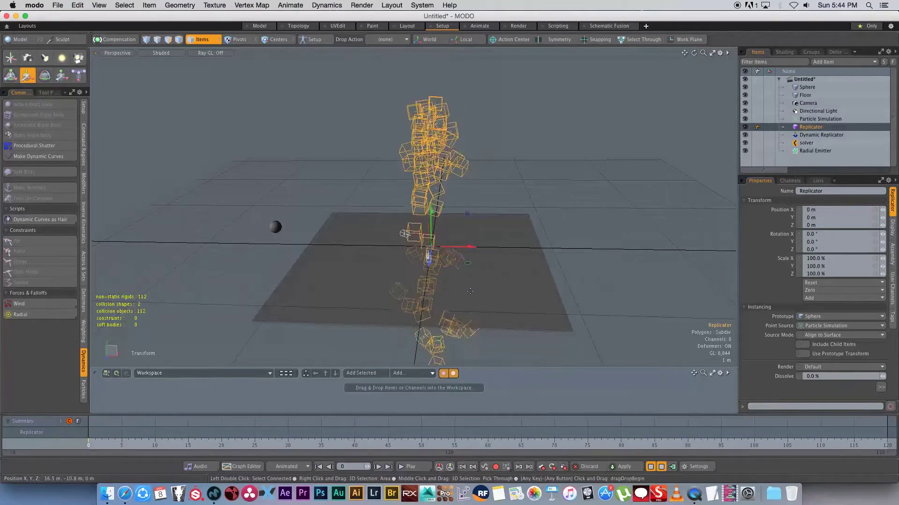
{"action": "left_click", "coordinate": [650, 467]}
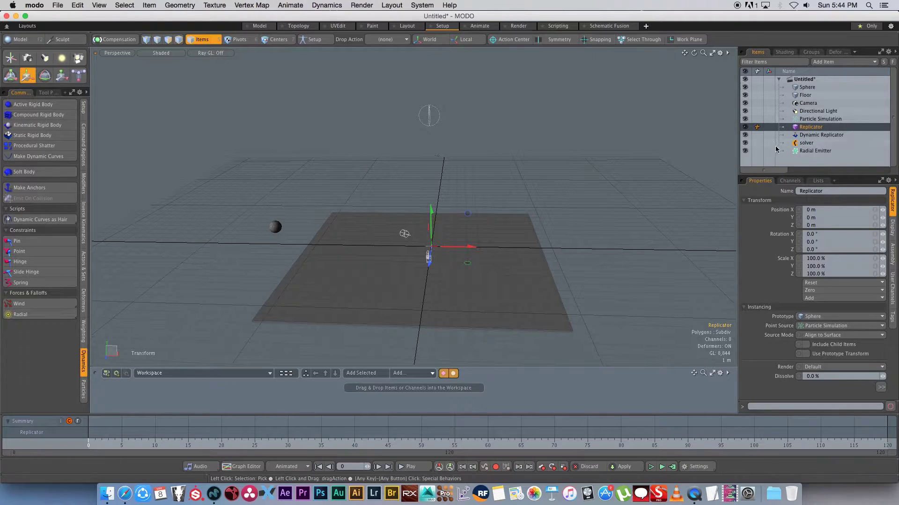
{"action": "left_click", "coordinate": [817, 152]}
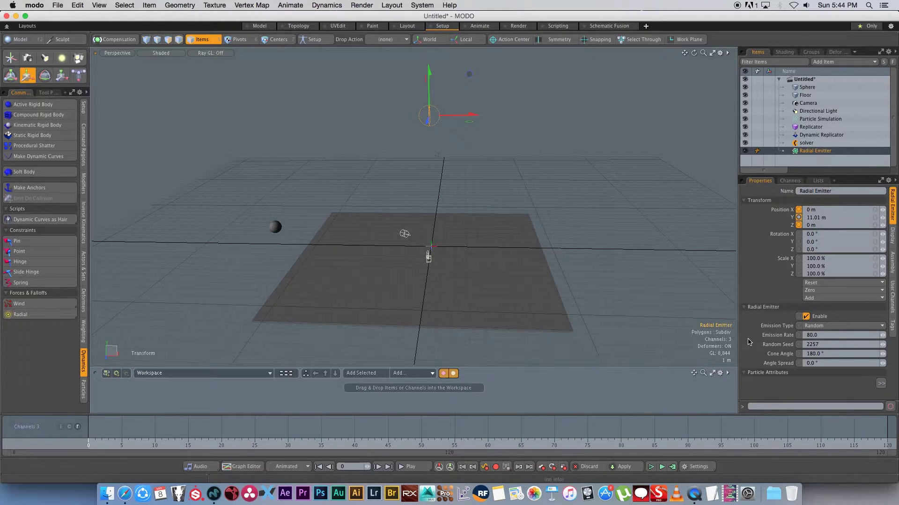
- Preview the spheres falling from the Radial Emitter, reset, then select Floor
{"action": "left_click", "coordinate": [651, 467]}
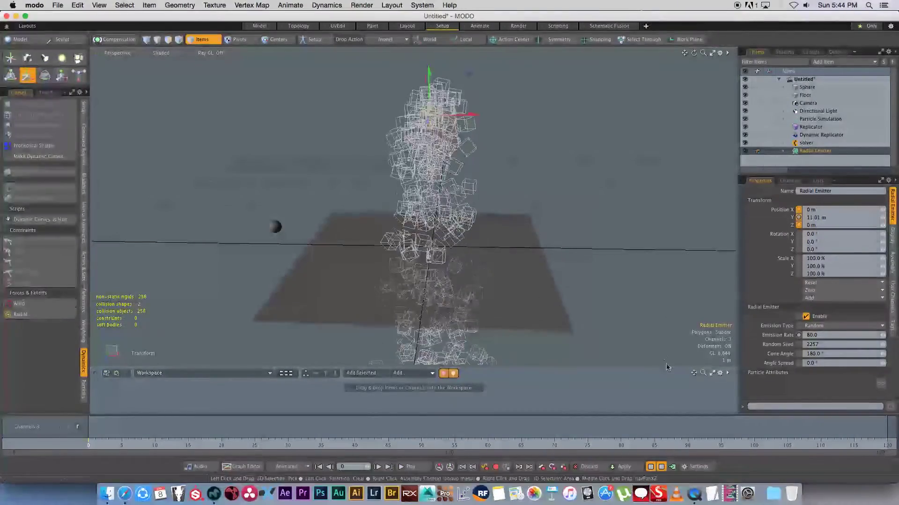
{"action": "left_click", "coordinate": [661, 468]}
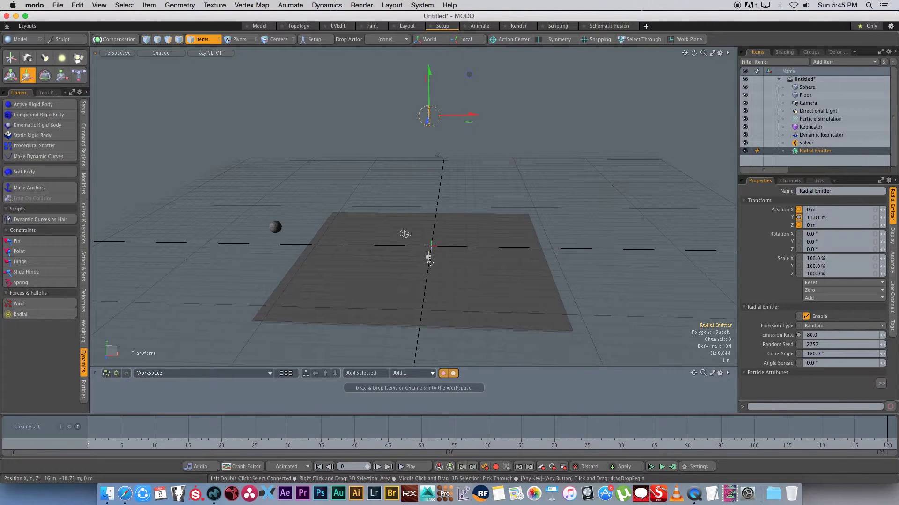
{"action": "left_click", "coordinate": [805, 95]}
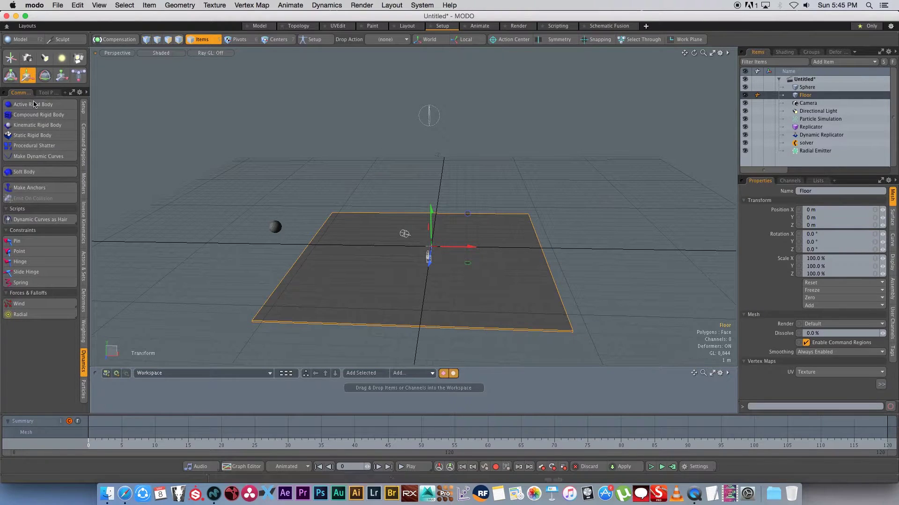
- Make the Floor a Static Rigid Body, test the collisions, then select Dynamic Replicator
{"action": "left_click", "coordinate": [54, 136]}
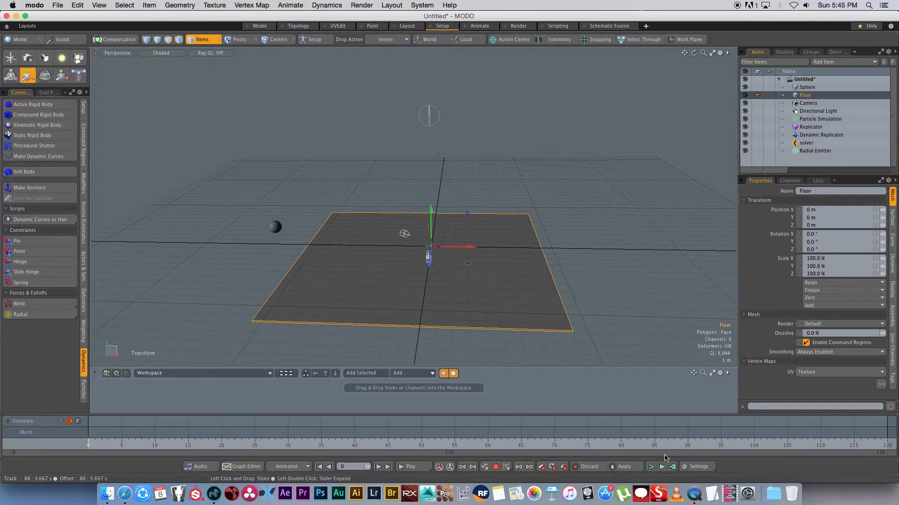
{"action": "left_click", "coordinate": [650, 467]}
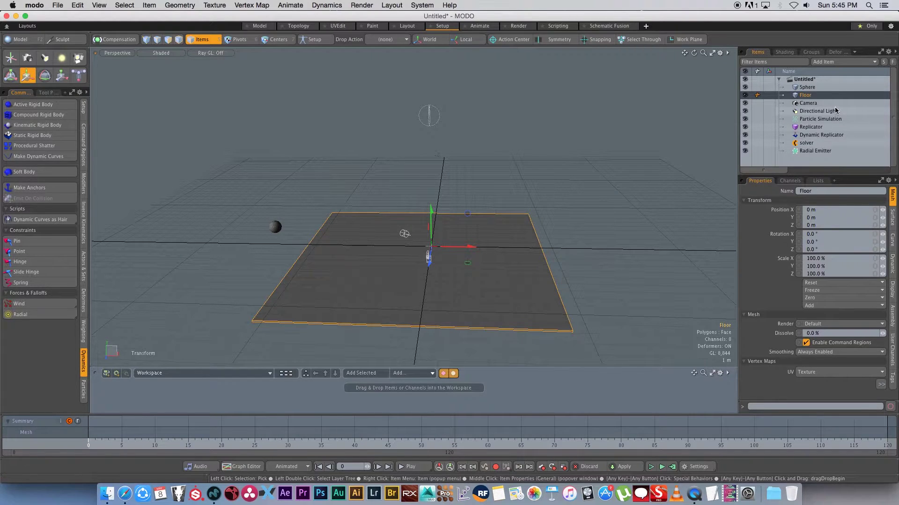
{"action": "left_click", "coordinate": [816, 135]}
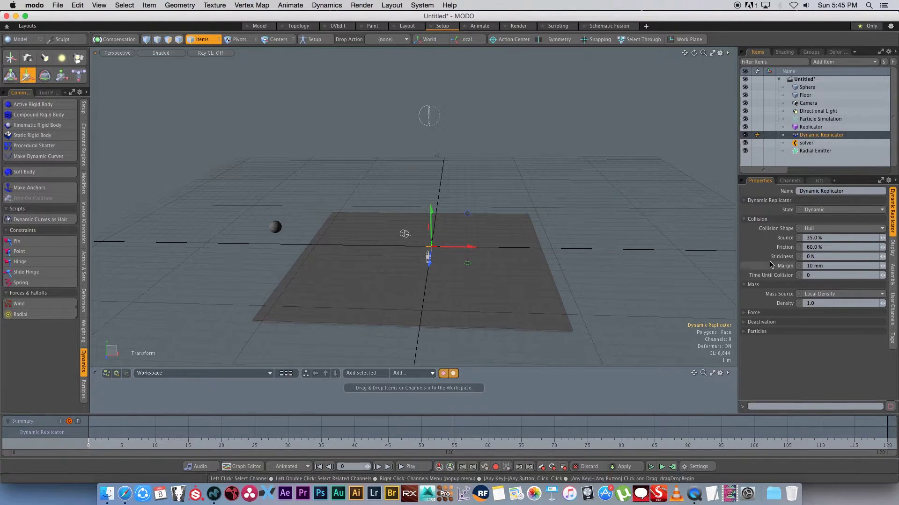
- Set the Dynamic Replicator's Bounce to 100%, preview and reset, then open Compute Simulation
{"action": "left_click", "coordinate": [832, 238]}
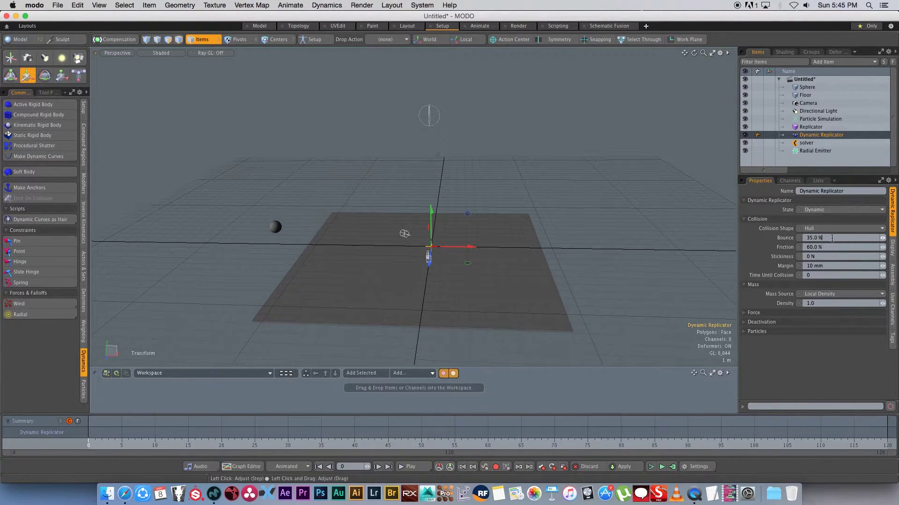
{"action": "left_click_drag", "start_coordinate": [831, 238], "coordinate": [787, 243]}
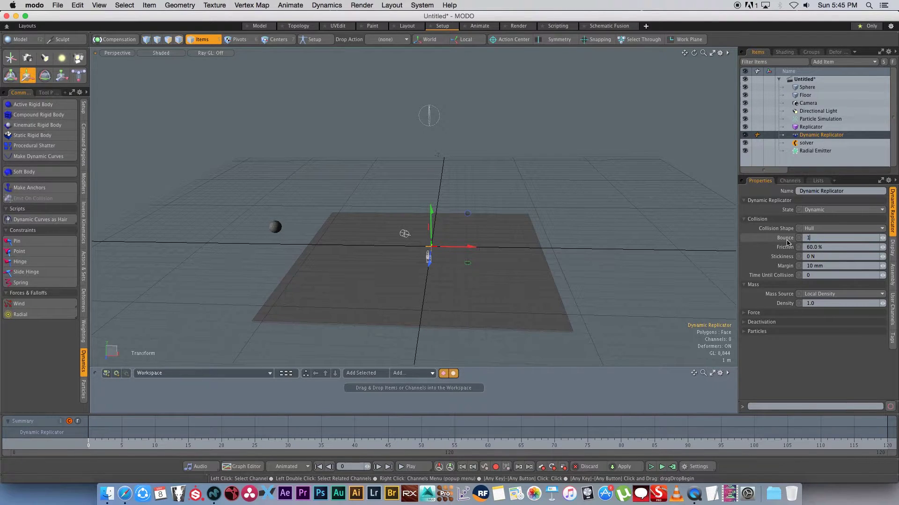
{"action": "left_click", "coordinate": [651, 467]}
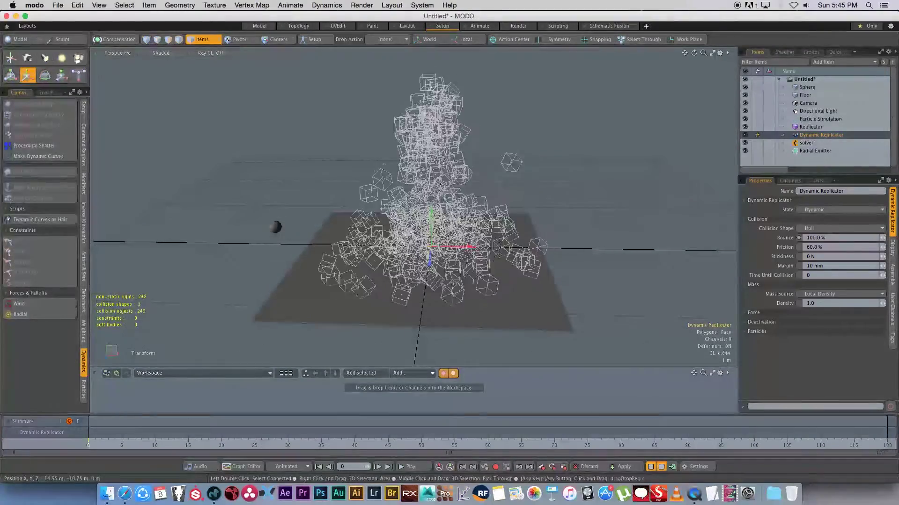
{"action": "left_click", "coordinate": [652, 467]}
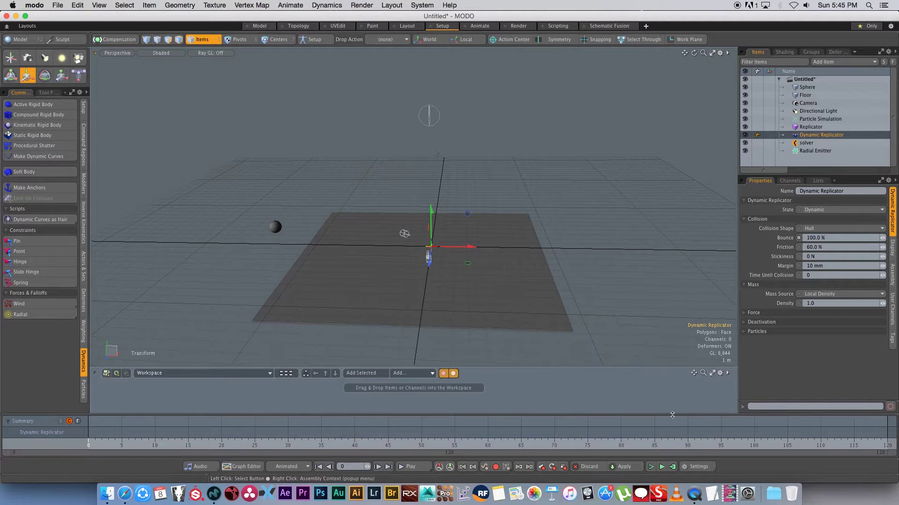
{"action": "left_click", "coordinate": [672, 467]}
- Compute the simulation from frame 0 to 500 and scrub the timeline to review it
{"action": "left_click_drag", "start_coordinate": [328, 136], "coordinate": [327, 103]}
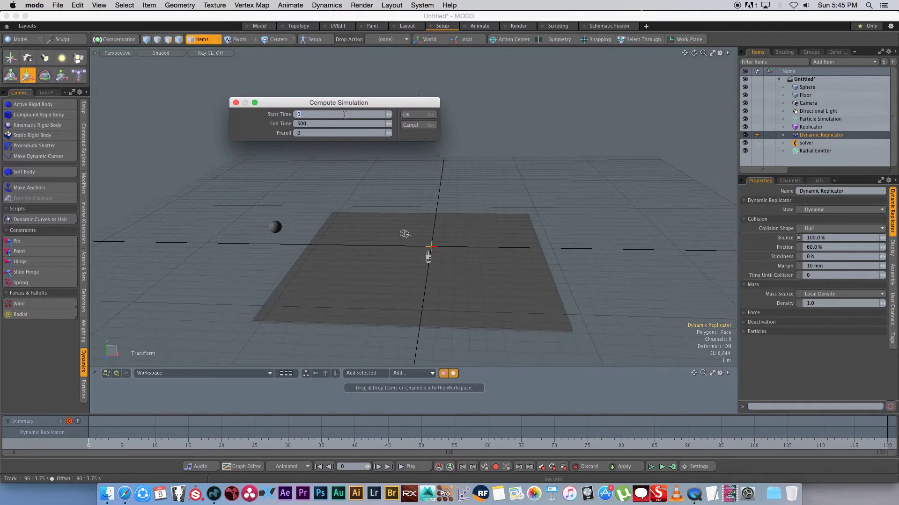
{"action": "double_click", "coordinate": [310, 124]}
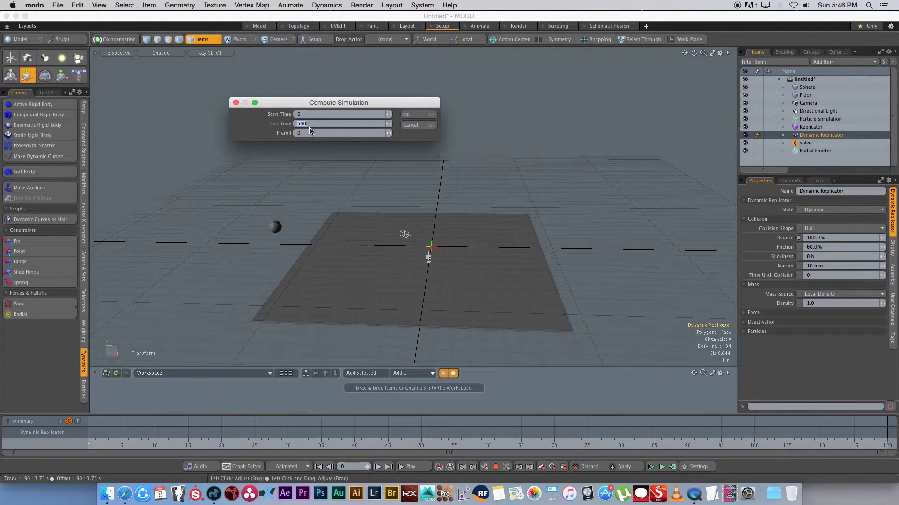
{"action": "double_click", "coordinate": [327, 124]}
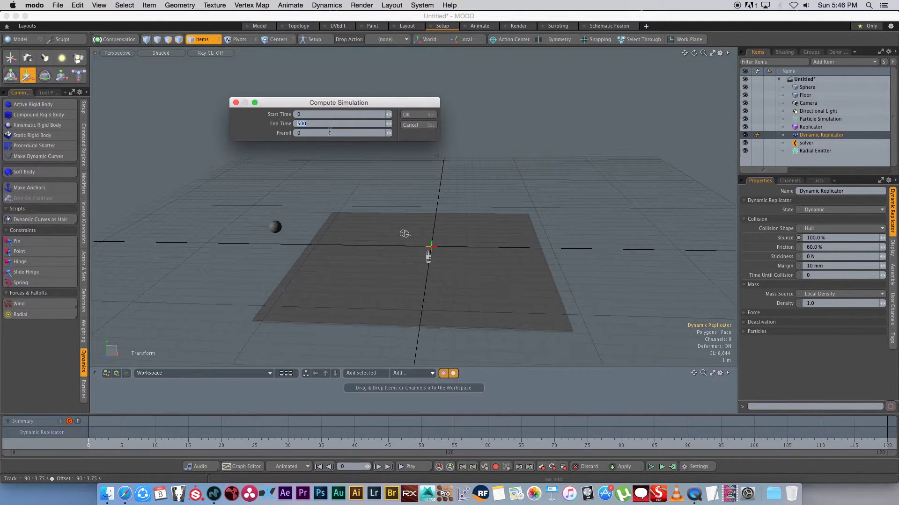
{"action": "left_click", "coordinate": [313, 124]}
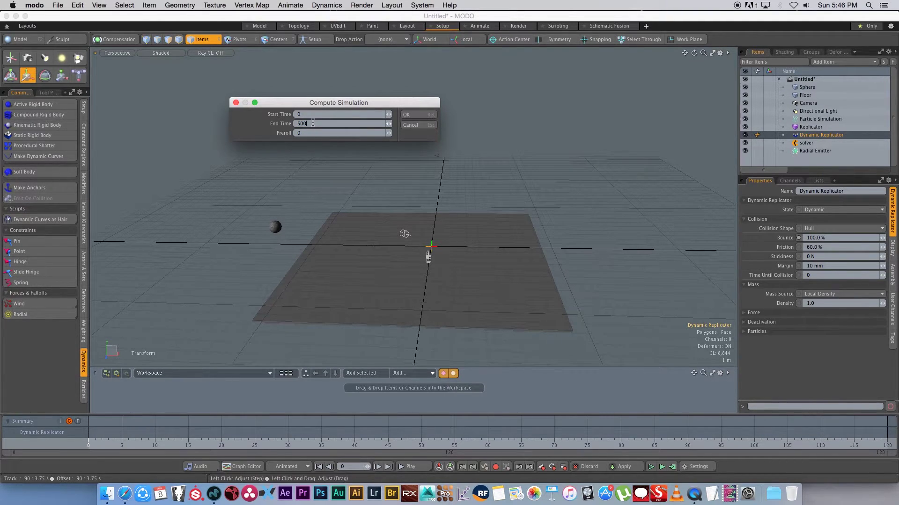
{"action": "left_click", "coordinate": [412, 114]}
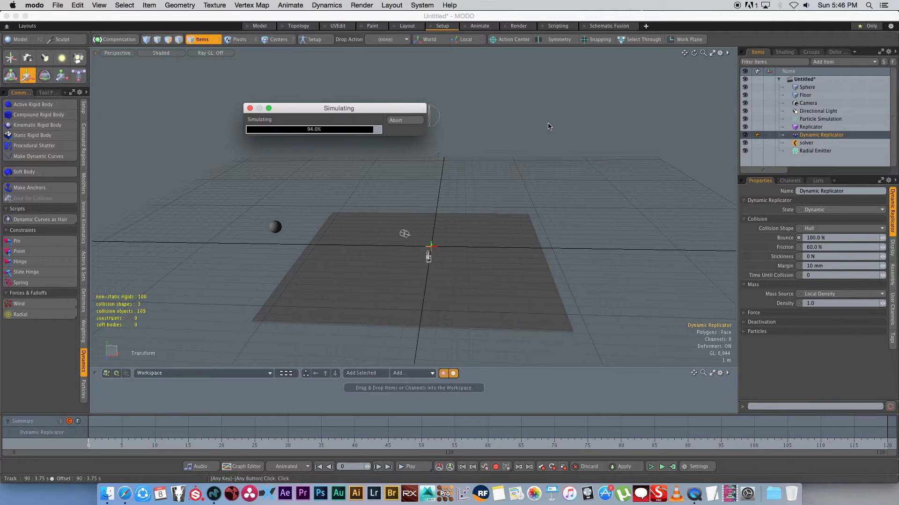
{"action": "left_click_drag", "start_coordinate": [97, 430], "coordinate": [681, 430]}
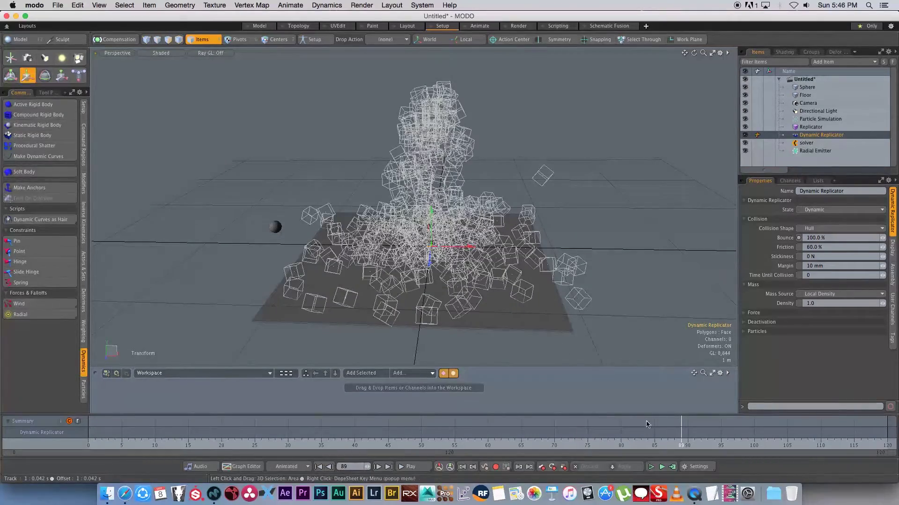
- Start a progressive render preview in the Render layout, looking down on the floor
{"action": "left_click", "coordinate": [517, 26]}
{"action": "left_click", "coordinate": [299, 175]}
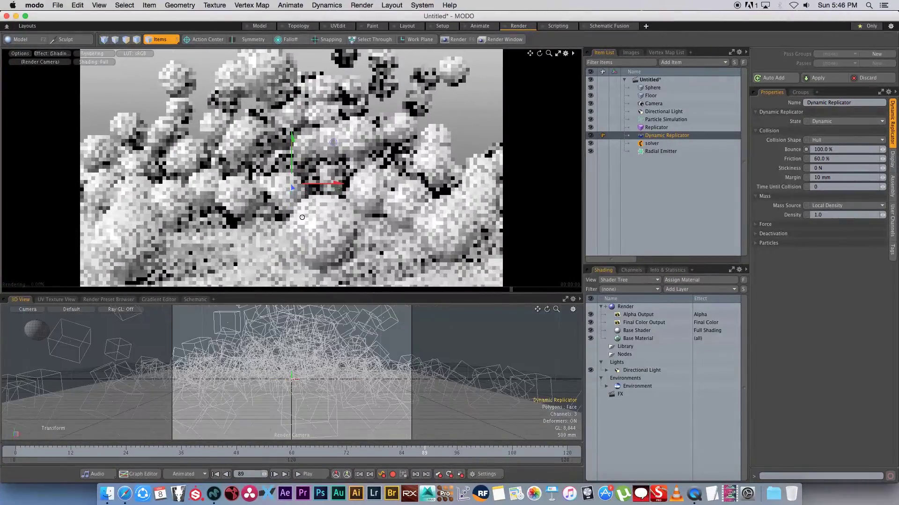
{"action": "left_click_drag", "start_coordinate": [339, 209], "coordinate": [389, 220], "text": "alt"}
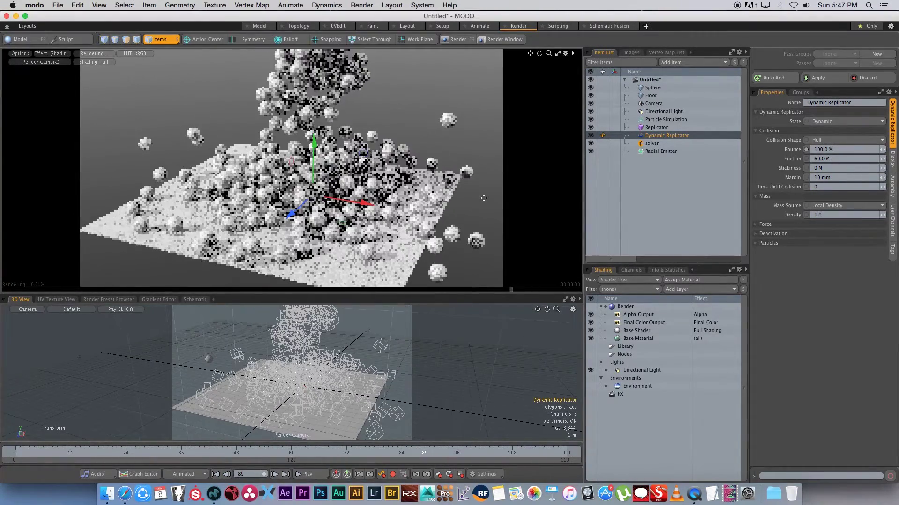
- Hide the original Sphere, re-angle the camera, and reselect the Sphere to assign a material
{"action": "left_click", "coordinate": [652, 88]}
{"action": "left_click", "coordinate": [591, 88]}
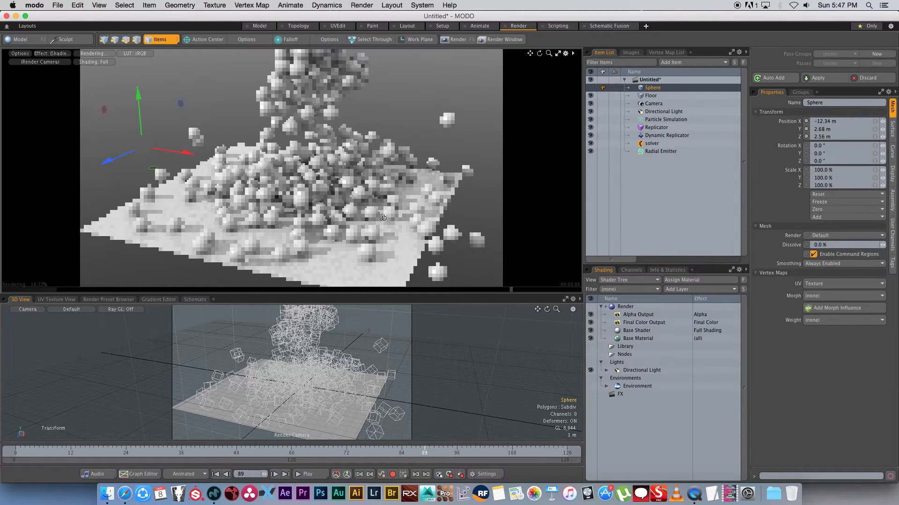
{"action": "left_click_drag", "start_coordinate": [404, 270], "coordinate": [401, 187], "text": "alt"}
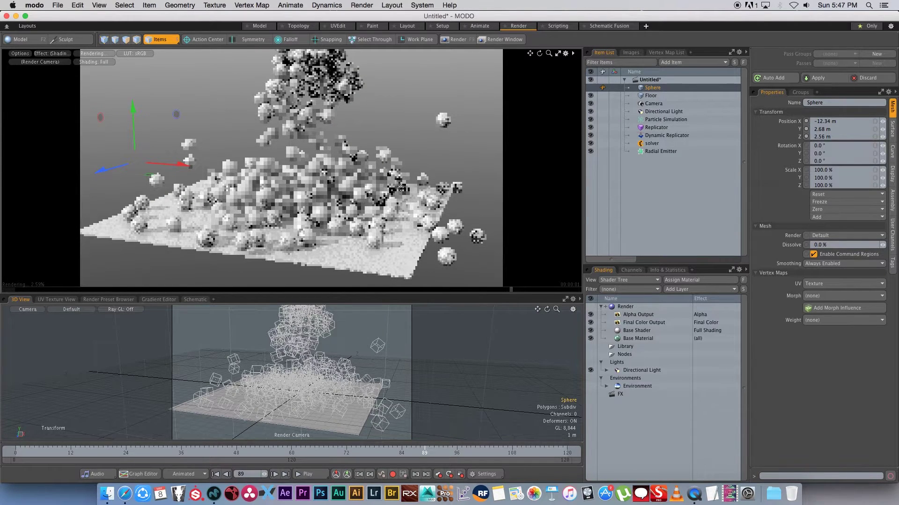
{"action": "left_click", "coordinate": [655, 95]}
{"action": "left_click", "coordinate": [656, 88]}
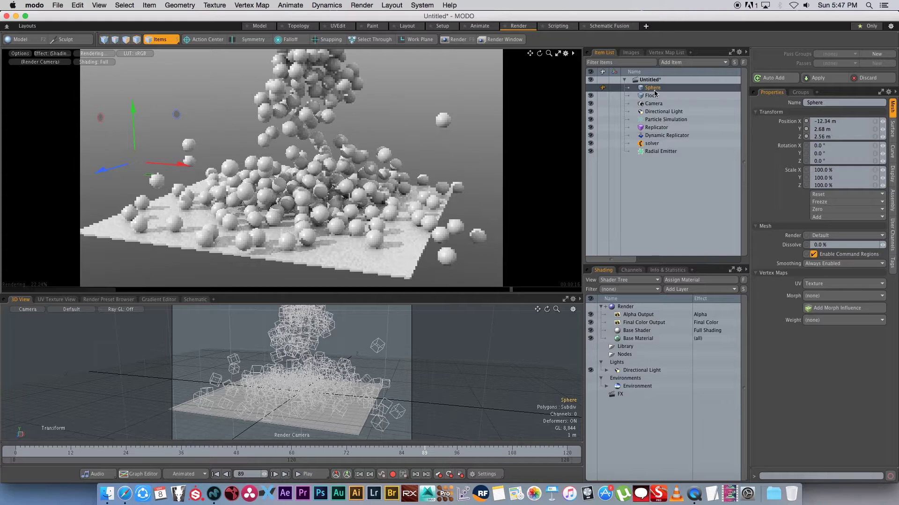
{"action": "key", "text": "m"}
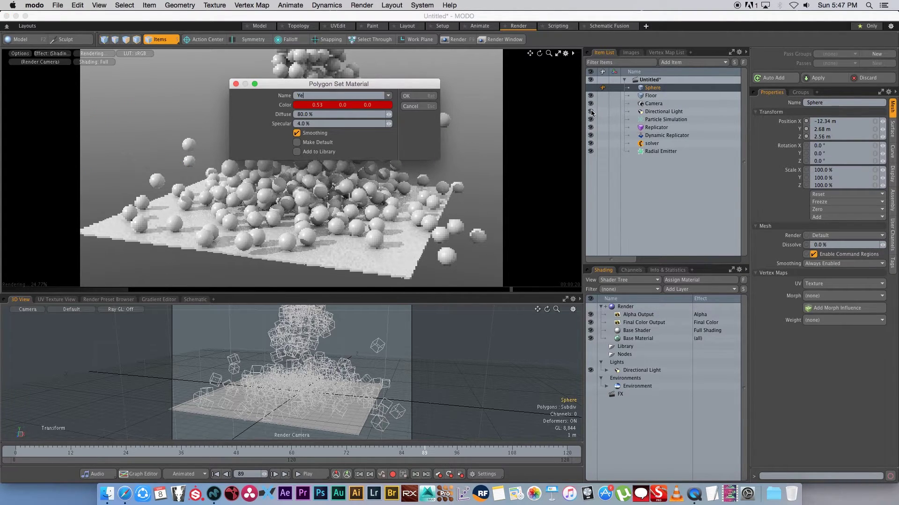
- Pick a bright yellow colour for the new 'Yellow' material and confirm it
{"action": "left_click", "coordinate": [301, 106]}
{"action": "left_click", "coordinate": [330, 153]}
{"action": "left_click_drag", "start_coordinate": [295, 214], "coordinate": [271, 214]}
{"action": "left_click", "coordinate": [345, 252]}
{"action": "left_click", "coordinate": [406, 96]}
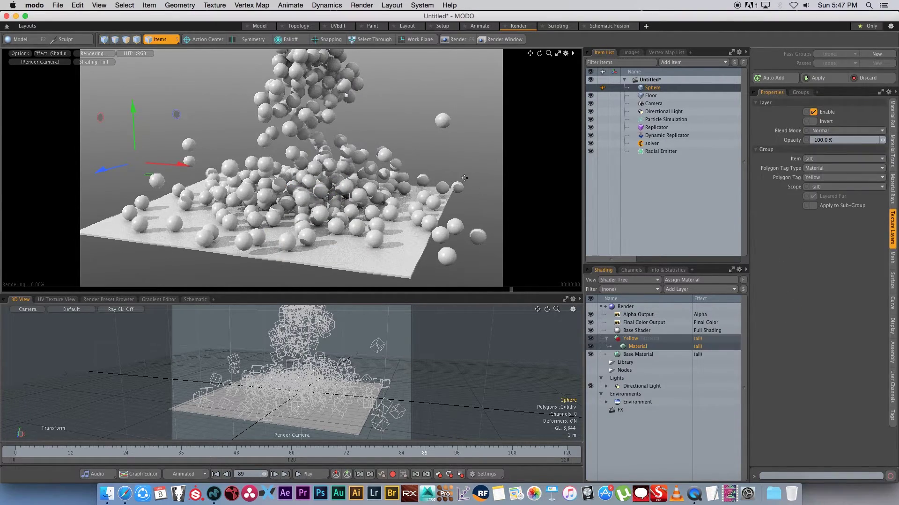